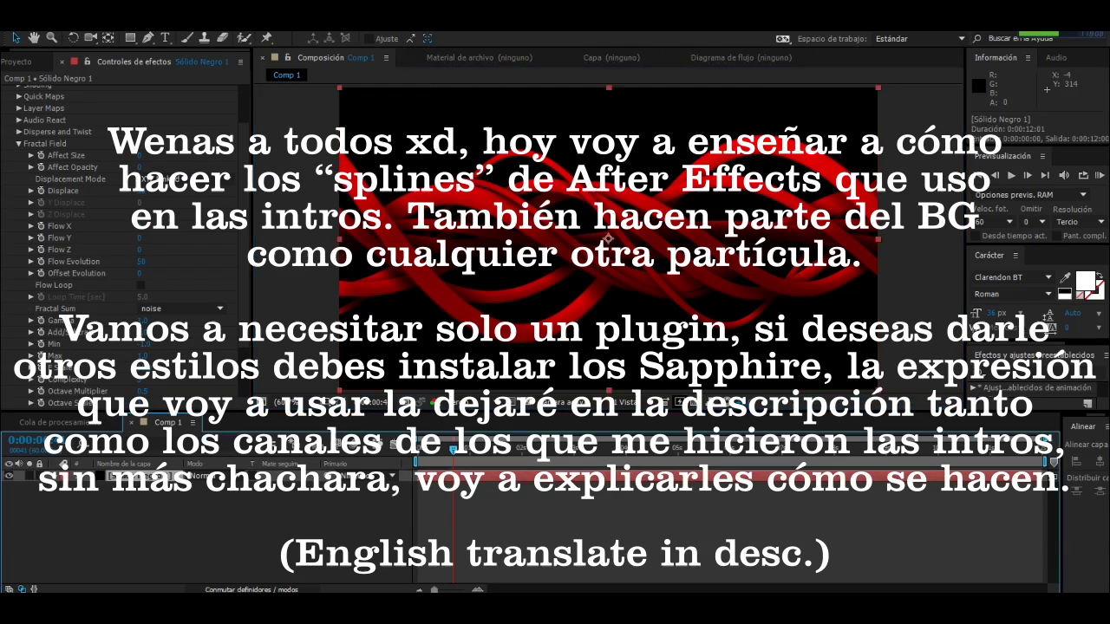
# - Delete the red fractal solid layer Sólido Negro 1 from Comp 1
pyautogui.press('Delete')
# - Add a new black solid layer, Sólido Negro 2, to Comp 1
pyautogui.rightClick(344, 483)
pyautogui.click(443, 387)
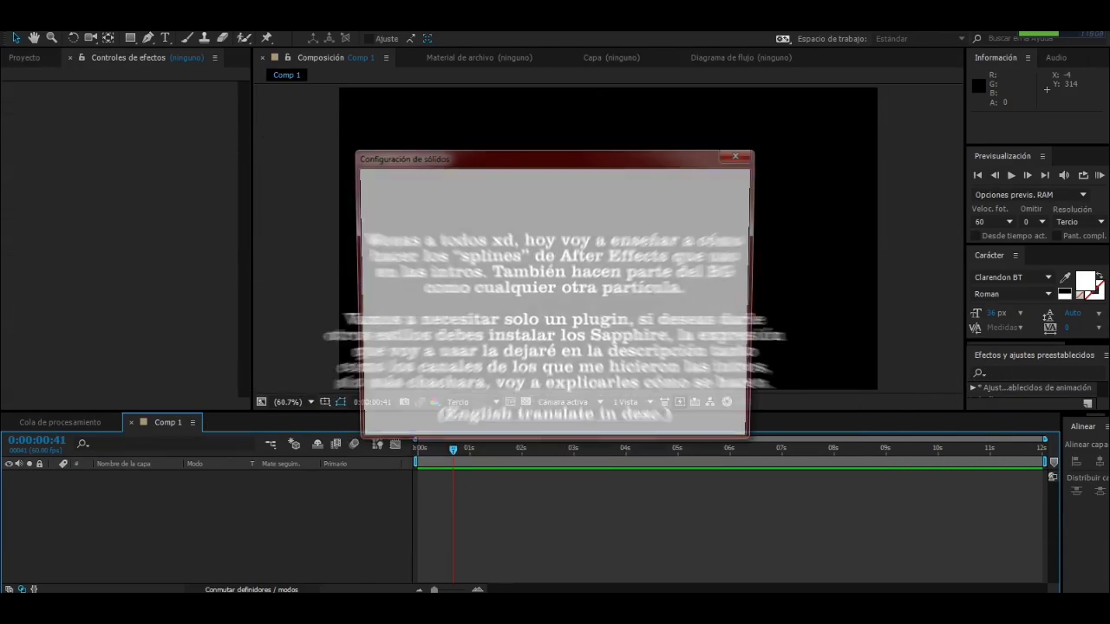
pyautogui.click(645, 426)
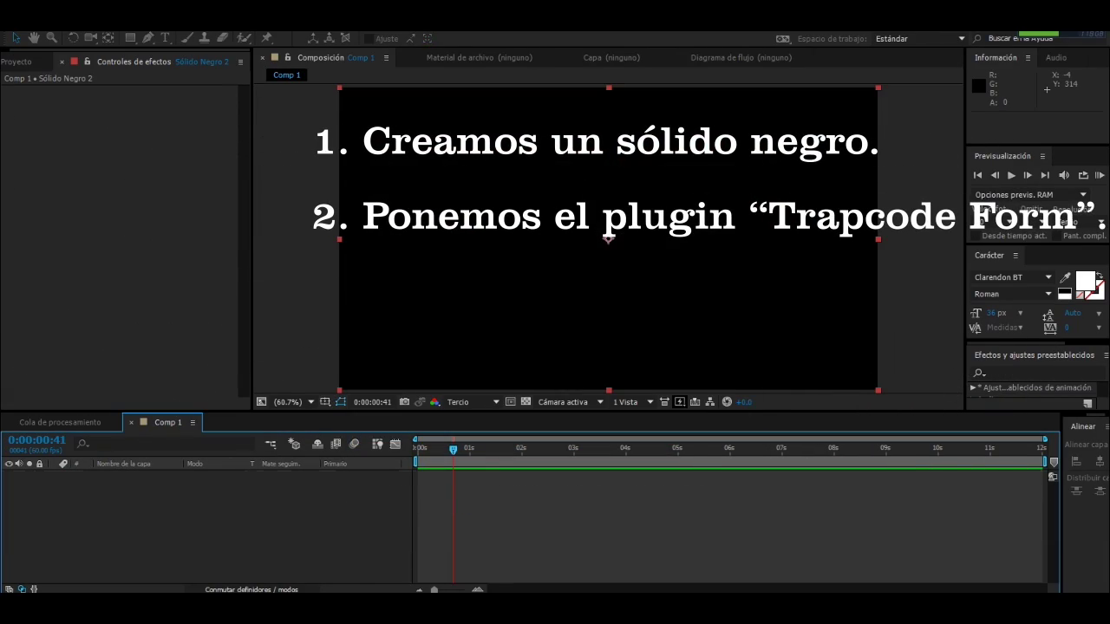
# - Apply the Trapcode Form effect to the new black solid
pyautogui.rightClick(174, 475)
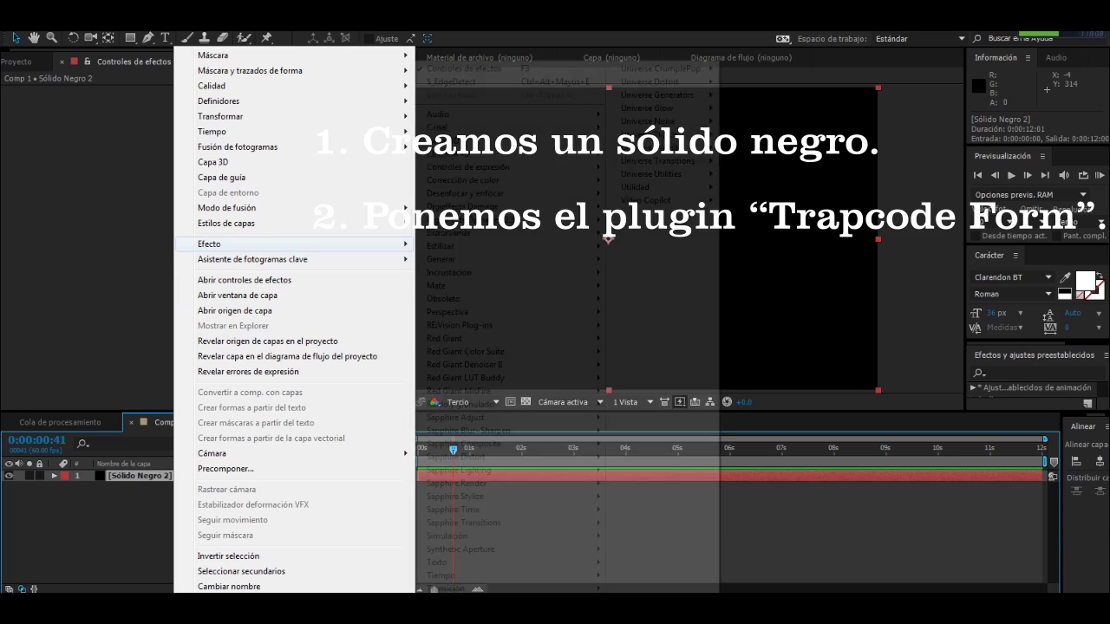
pyautogui.moveTo(261, 244)
pyautogui.moveTo(512, 589)
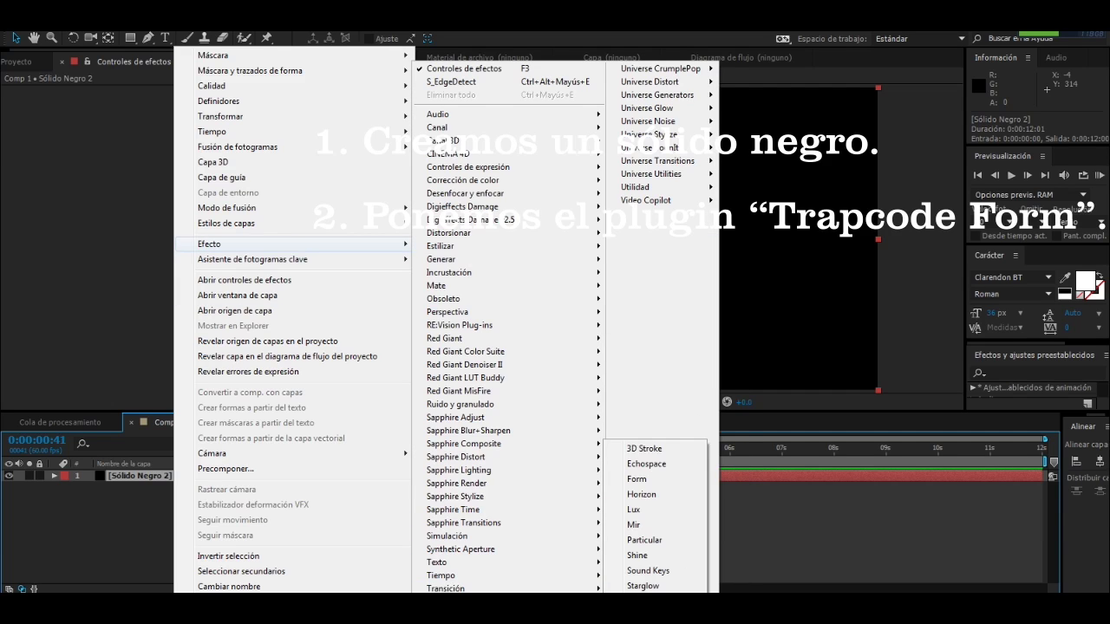
pyautogui.click(646, 479)
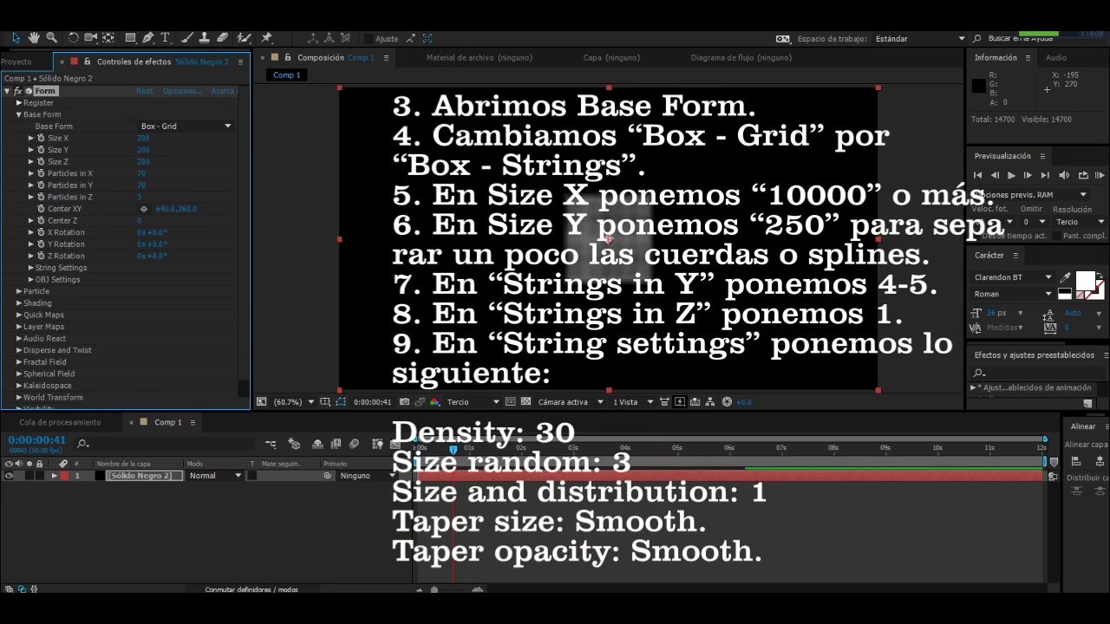
# - Widen Form's Size X and set Size Y 250, Particles in Y 5 and Particles in Z 1
pyautogui.moveTo(144, 149); pyautogui.dragTo(174, 149)
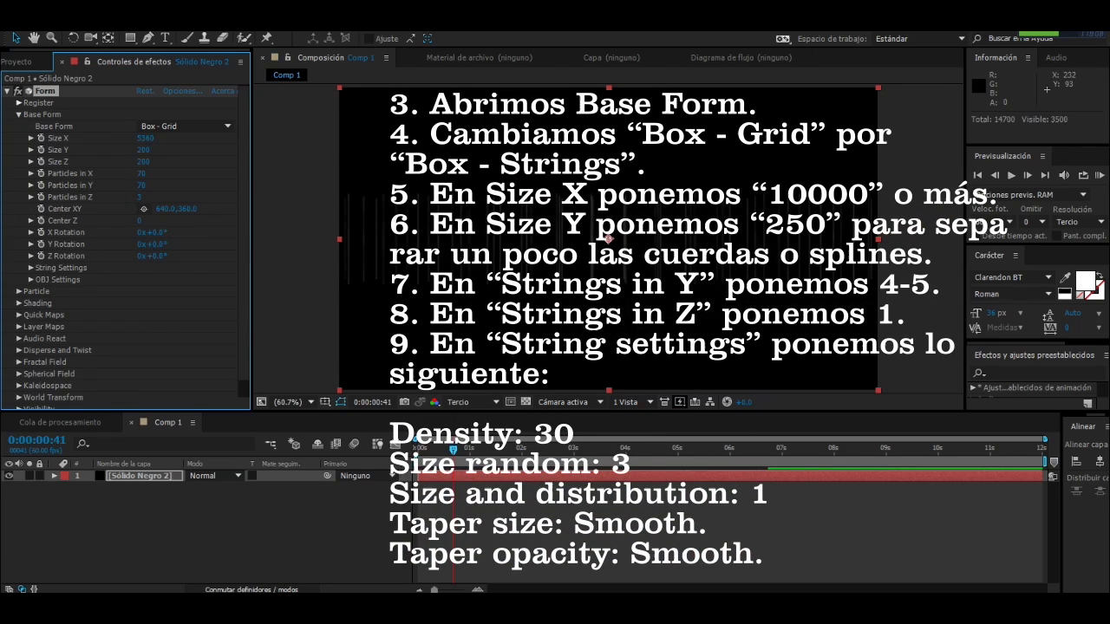
pyautogui.click(146, 150)
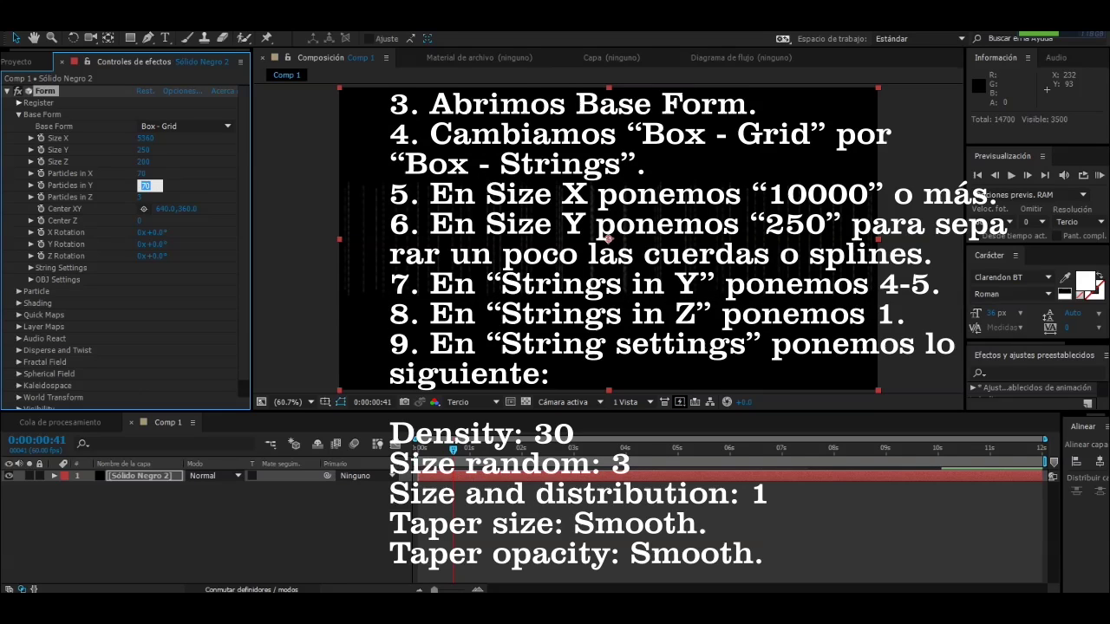
pyautogui.write('4')
pyautogui.press('Return')
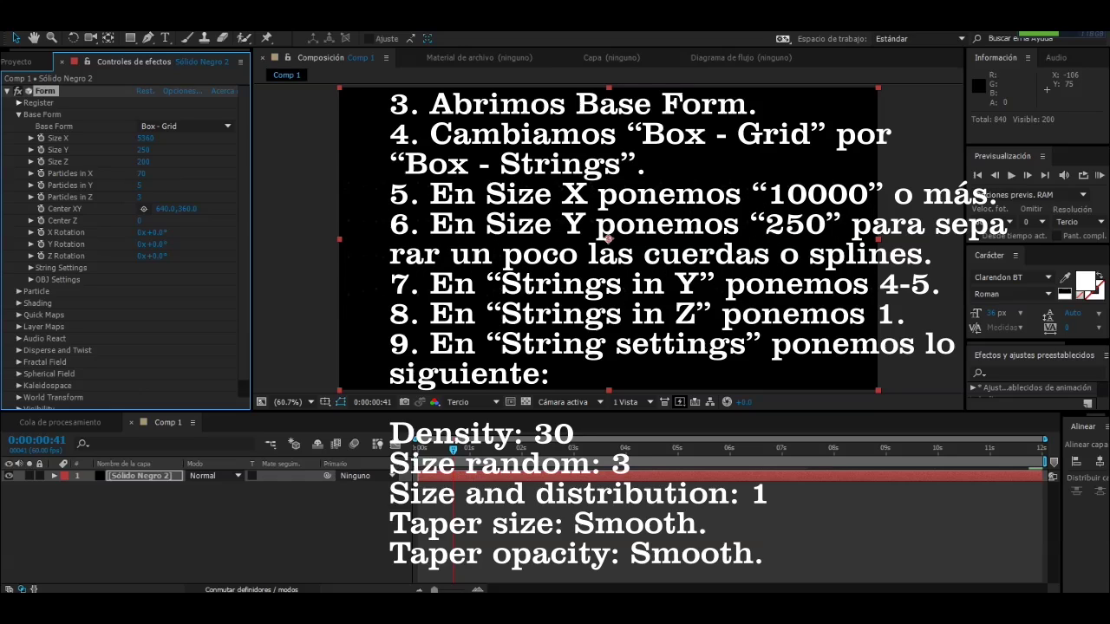
pyautogui.click(610, 238)
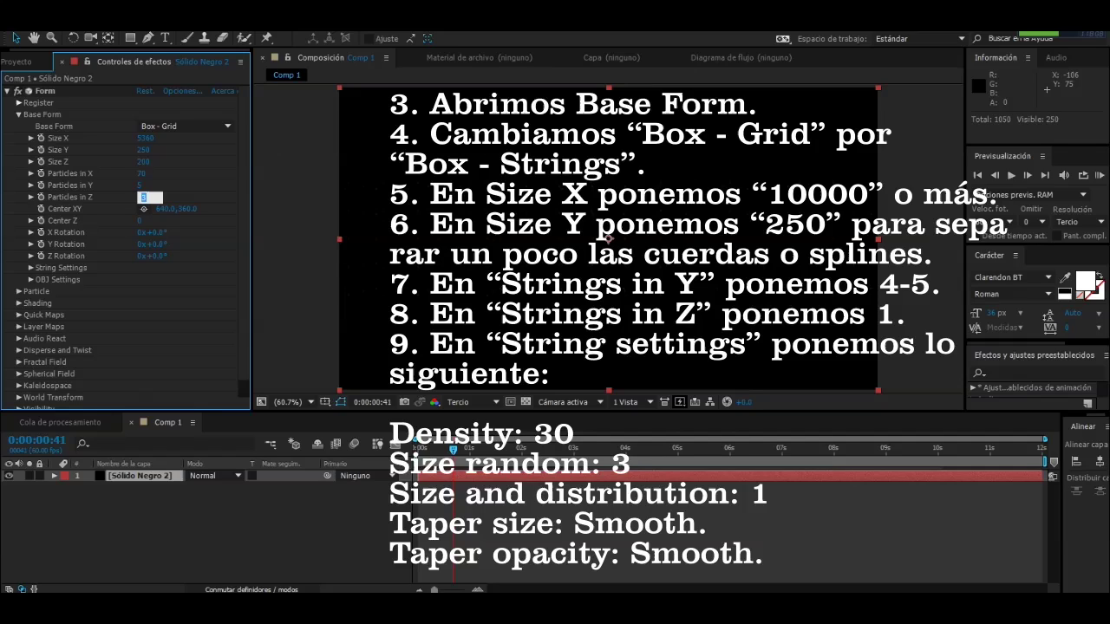
pyautogui.write('1')
pyautogui.press('Return')
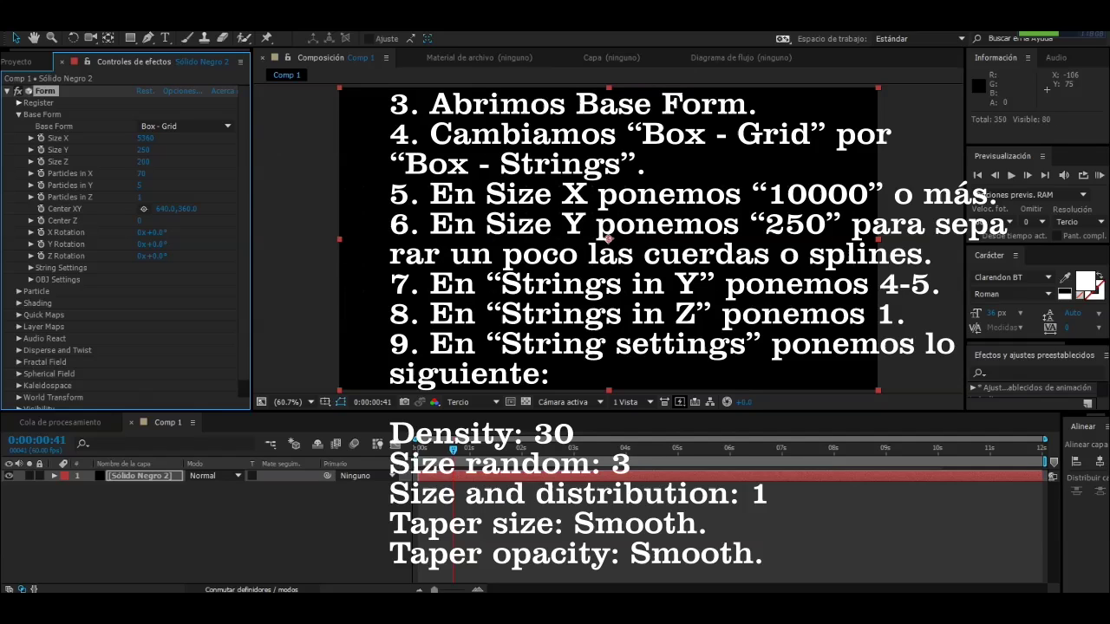
# - Switch Form's base form to Box - Strings and add an expression to X Rotation
pyautogui.click(184, 126)
pyautogui.click(182, 157)
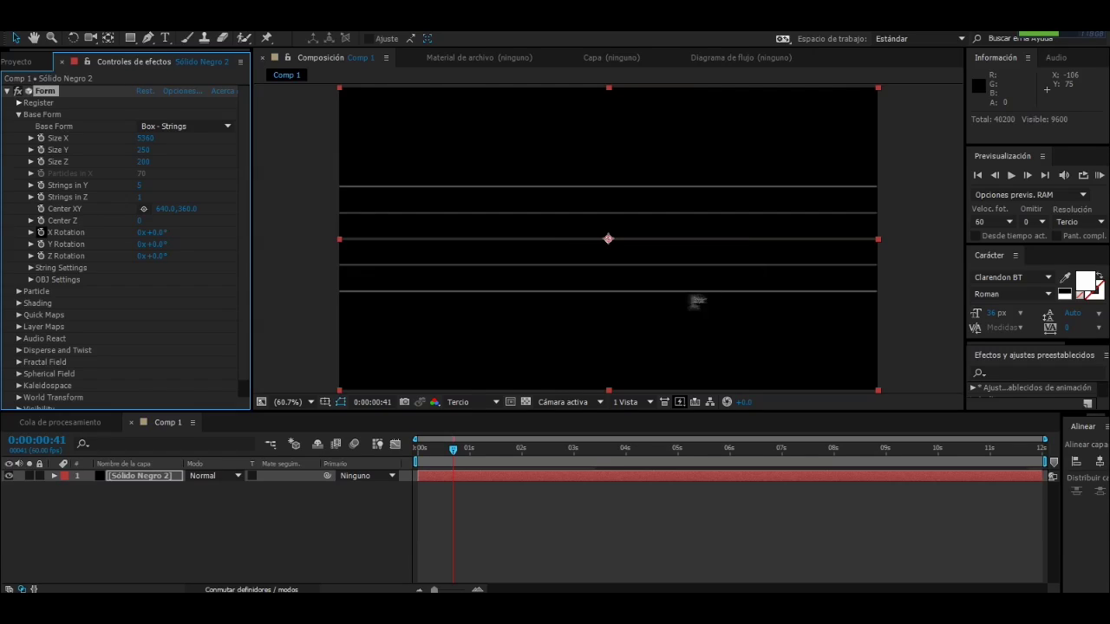
pyautogui.keyDown('alt'); pyautogui.click(41, 232); pyautogui.keyUp('alt')
pyautogui.write('time*65')
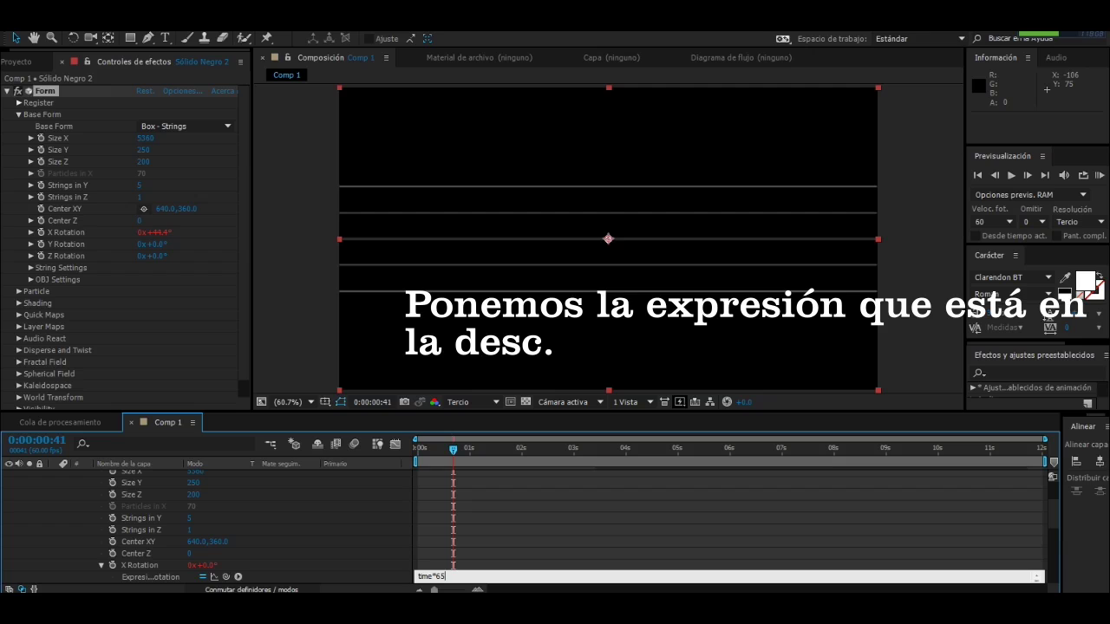
# - Drive X Rotation with the expression time*65 and collapse the layer in the timeline
pyautogui.press('Return')
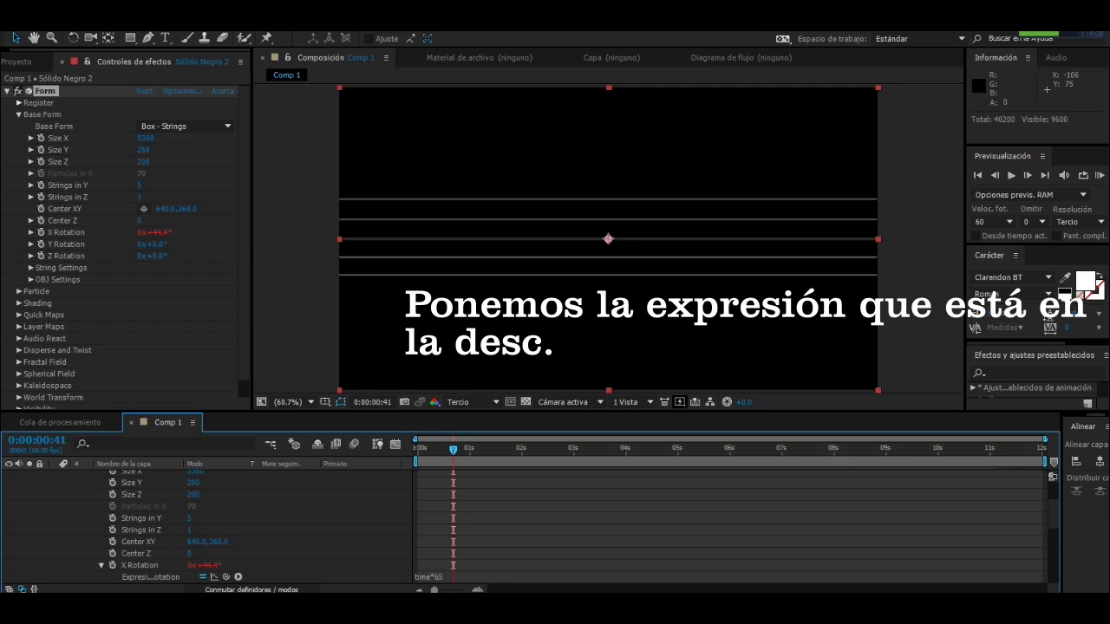
pyautogui.scroll(3, 208, 520)
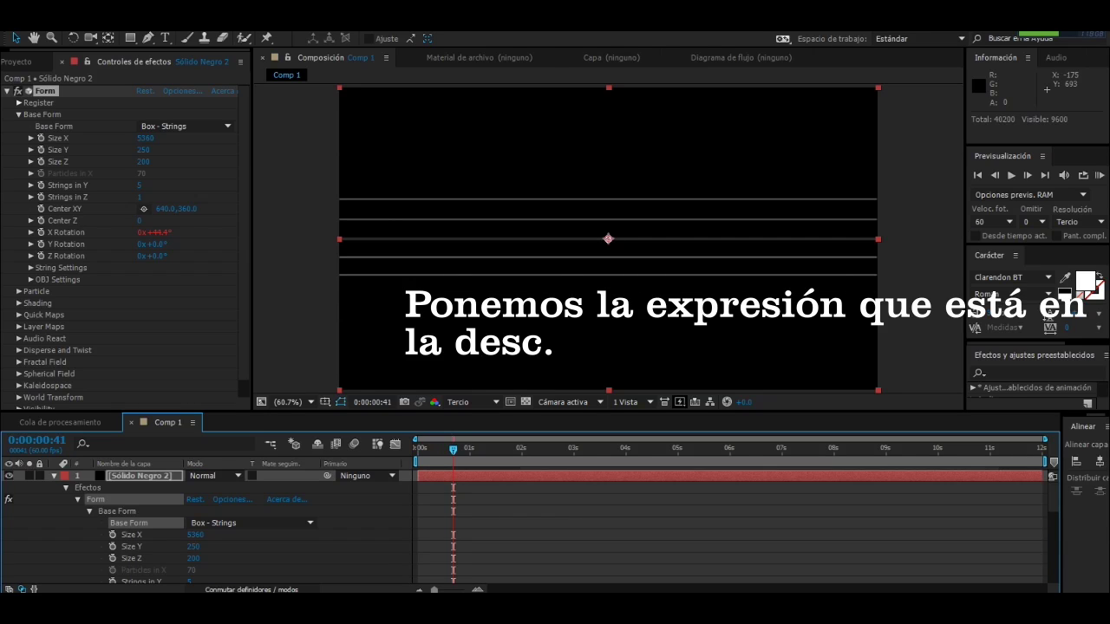
pyautogui.click(54, 475)
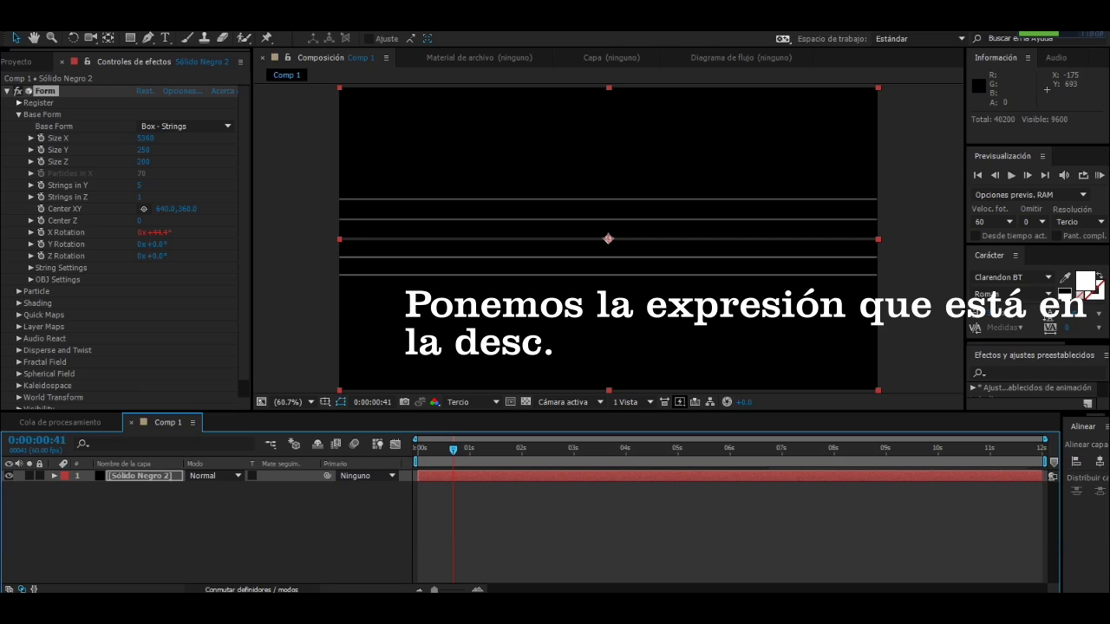
# - Set Taper Size and Taper Opacity to Smooth in Form's String Settings
pyautogui.click(31, 267)
pyautogui.click(181, 315)
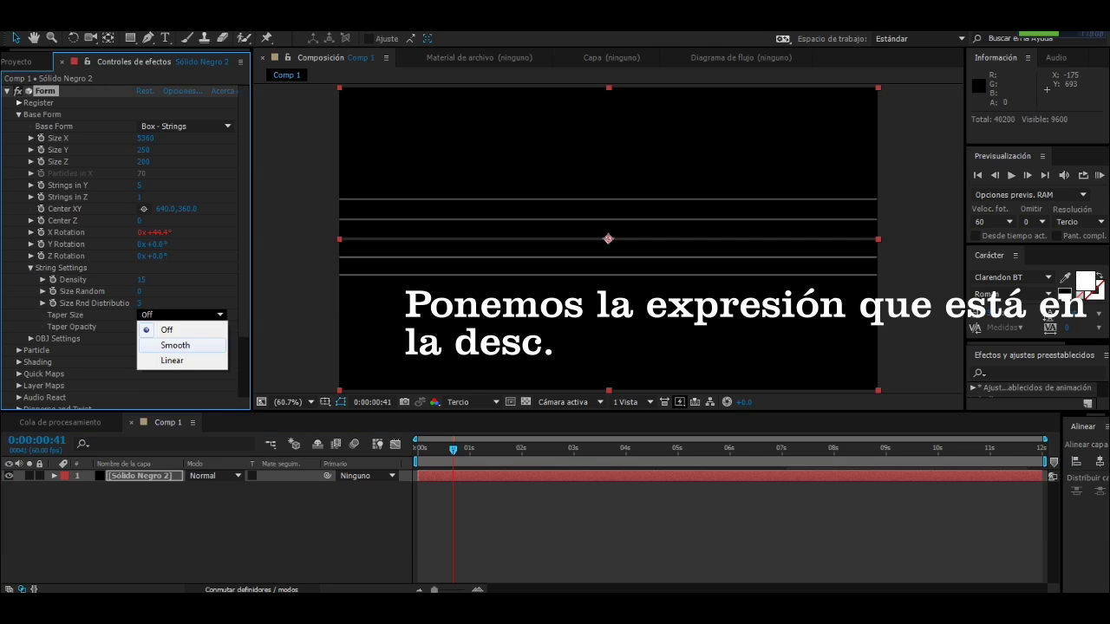
pyautogui.click(160, 325)
pyautogui.click(180, 315)
pyautogui.click(160, 327)
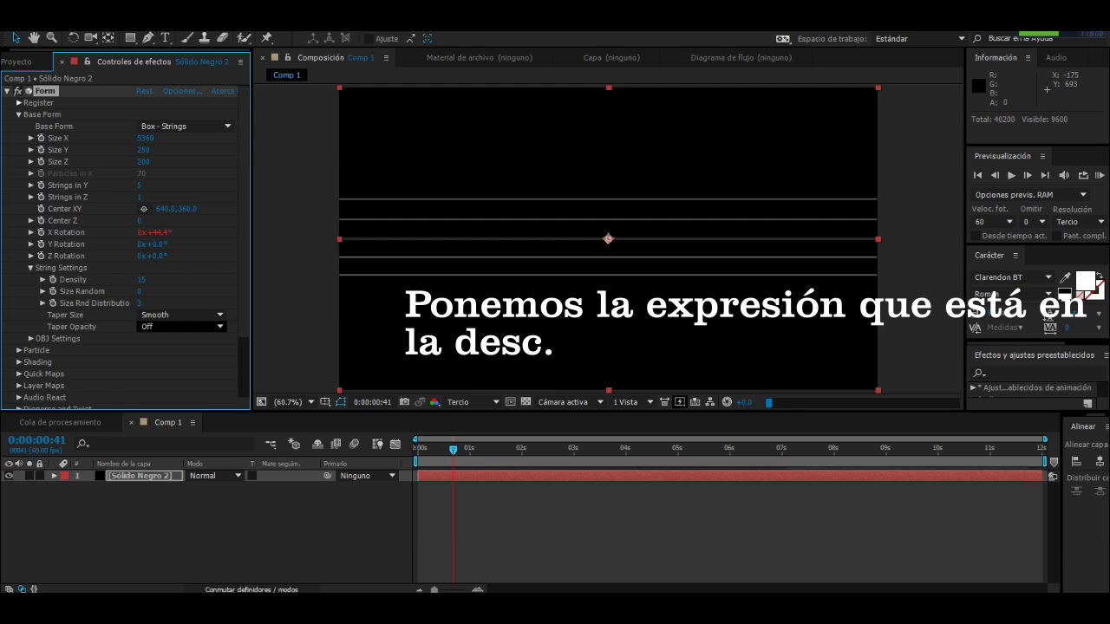
pyautogui.click(181, 327)
pyautogui.click(160, 340)
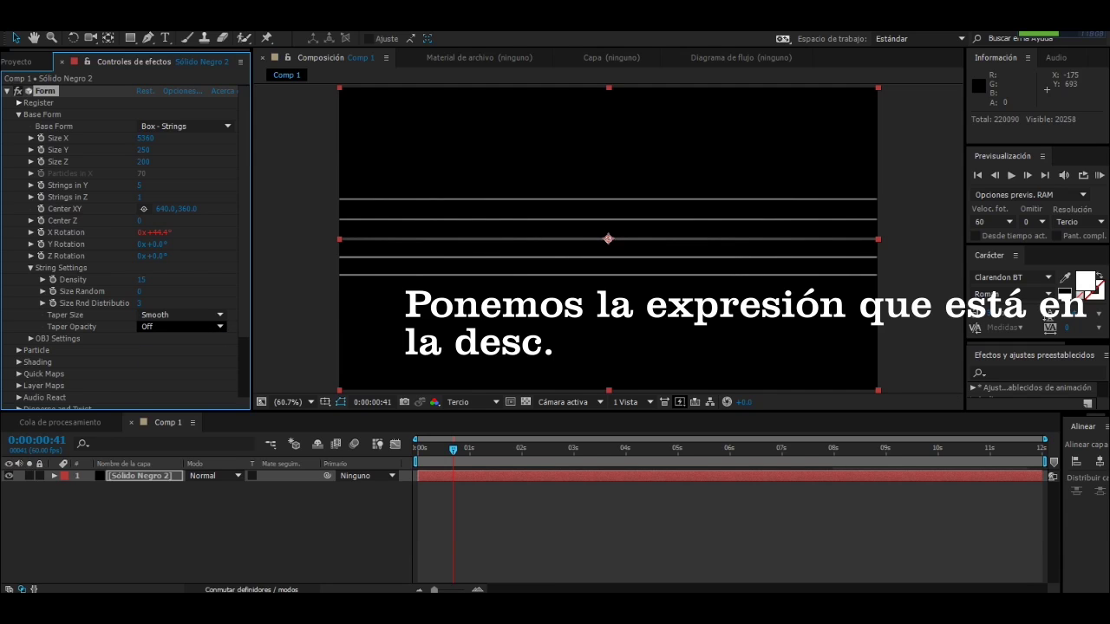
pyautogui.click(181, 327)
pyautogui.click(160, 340)
pyautogui.write('3')
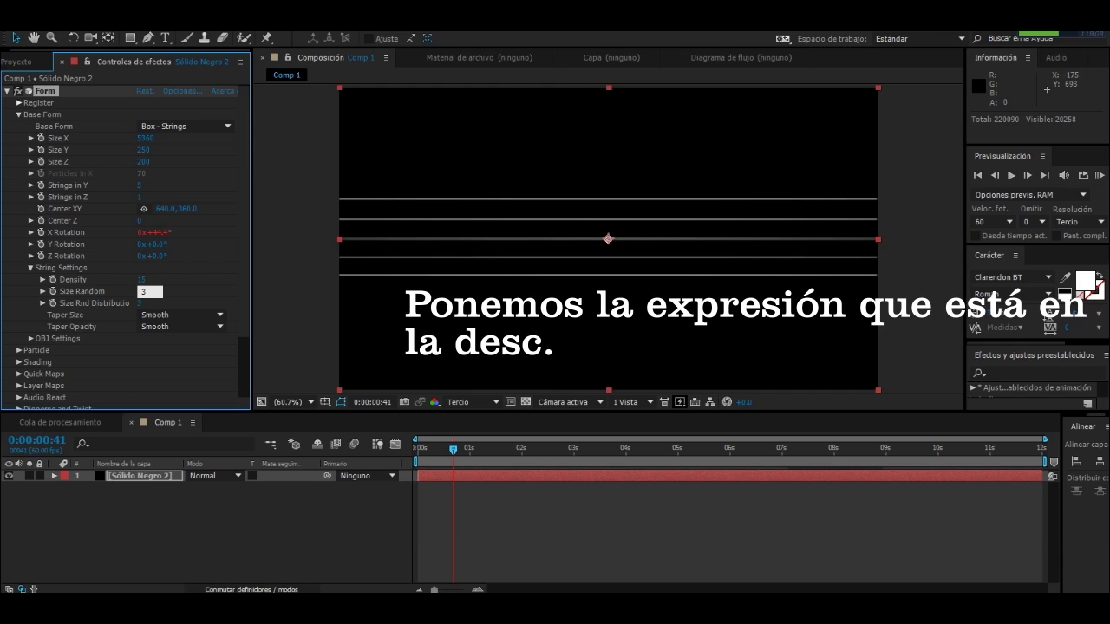
# - Set Size Random 3, Size Rnd Distribution 3 and Density 30 for the strings
pyautogui.press('Return')
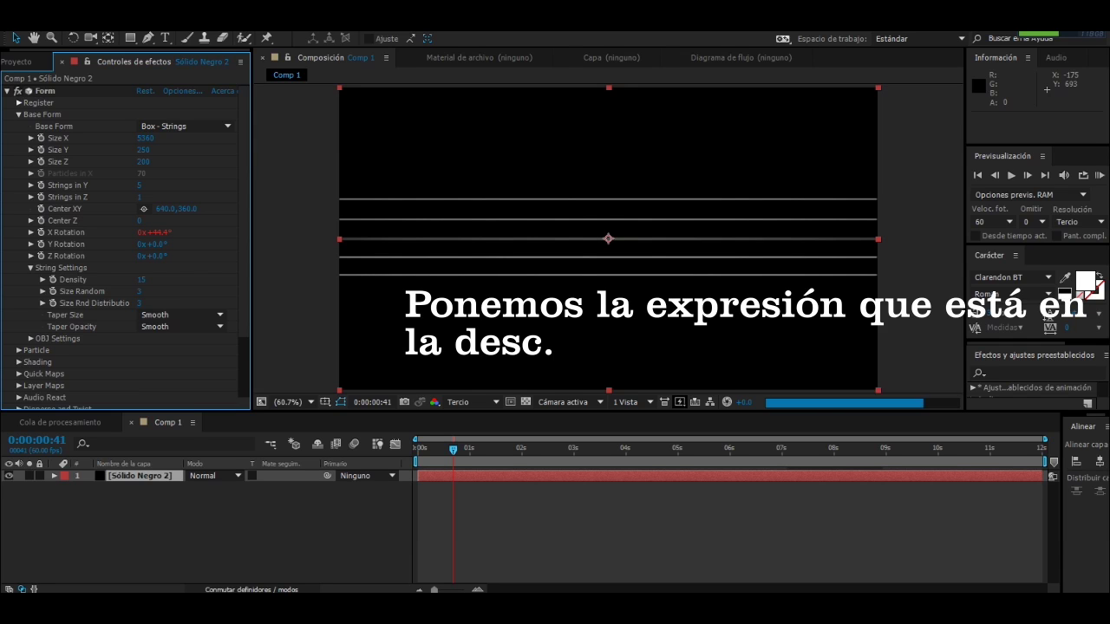
pyautogui.click(143, 304)
pyautogui.write('1')
pyautogui.write('30')
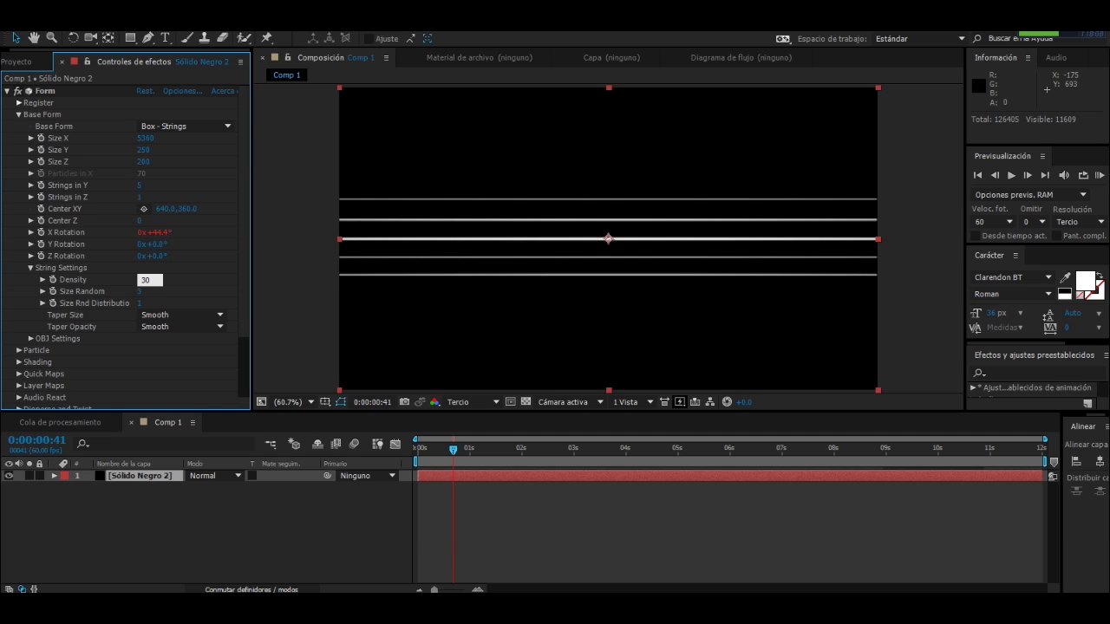
pyautogui.press('Return')
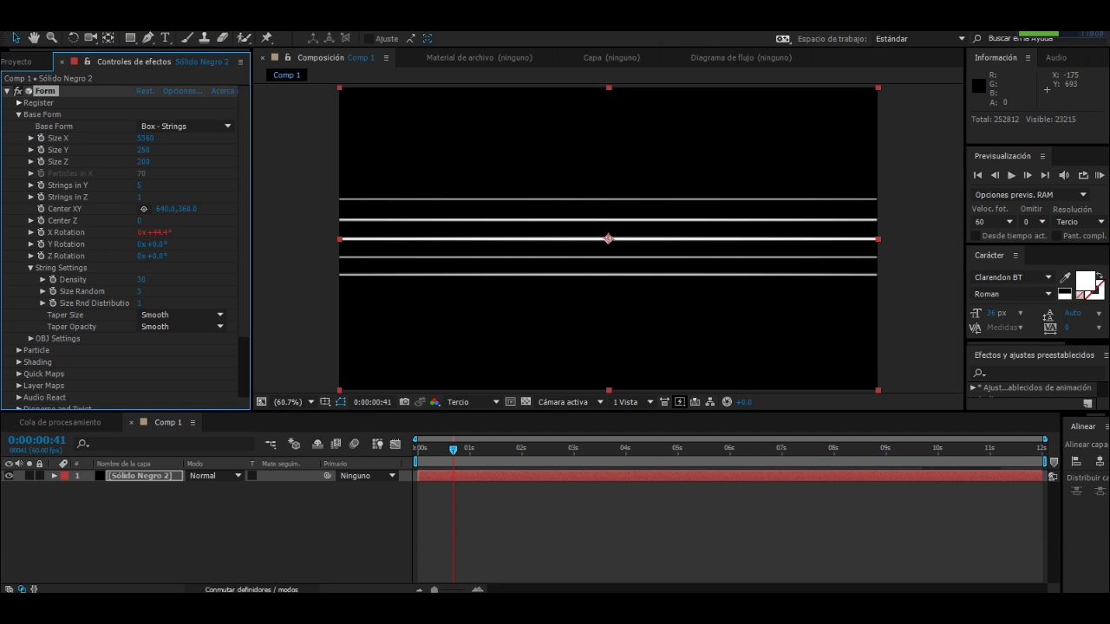
# - Give Form's particles a Sphere Feather of 10 and Normal transfer mode
pyautogui.click(19, 114)
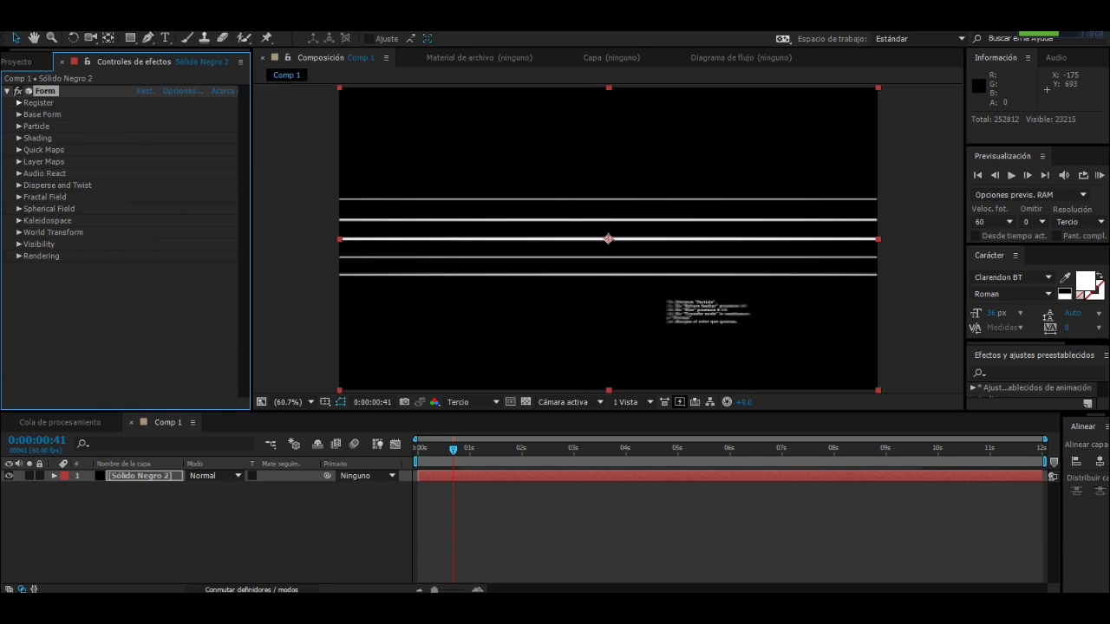
pyautogui.click(19, 126)
pyautogui.write('10')
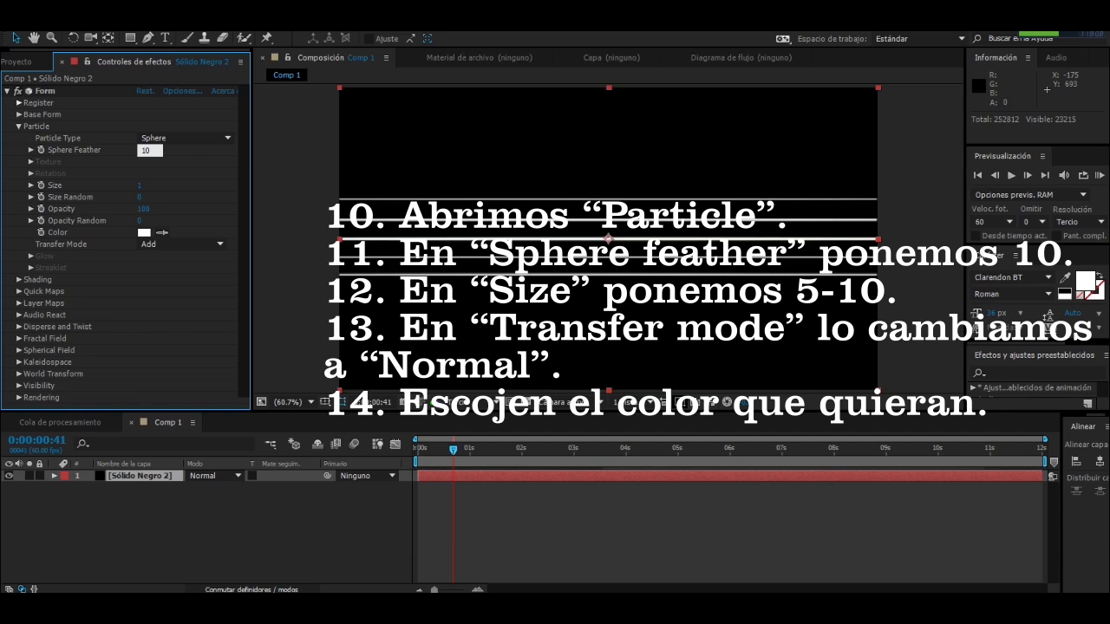
pyautogui.press('Return')
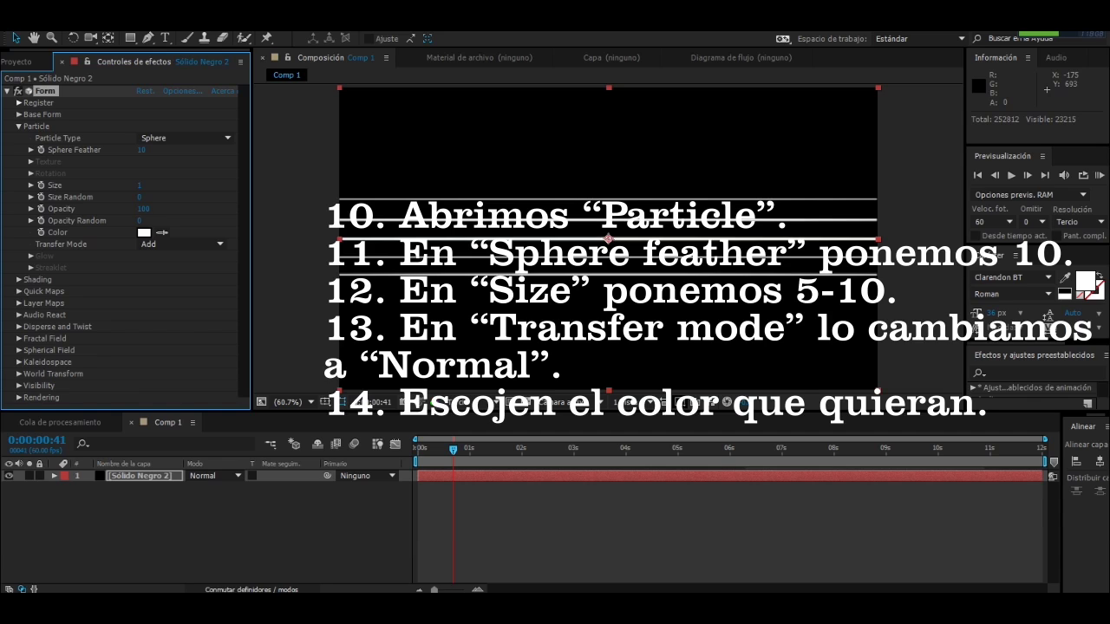
pyautogui.click(182, 244)
pyautogui.click(160, 255)
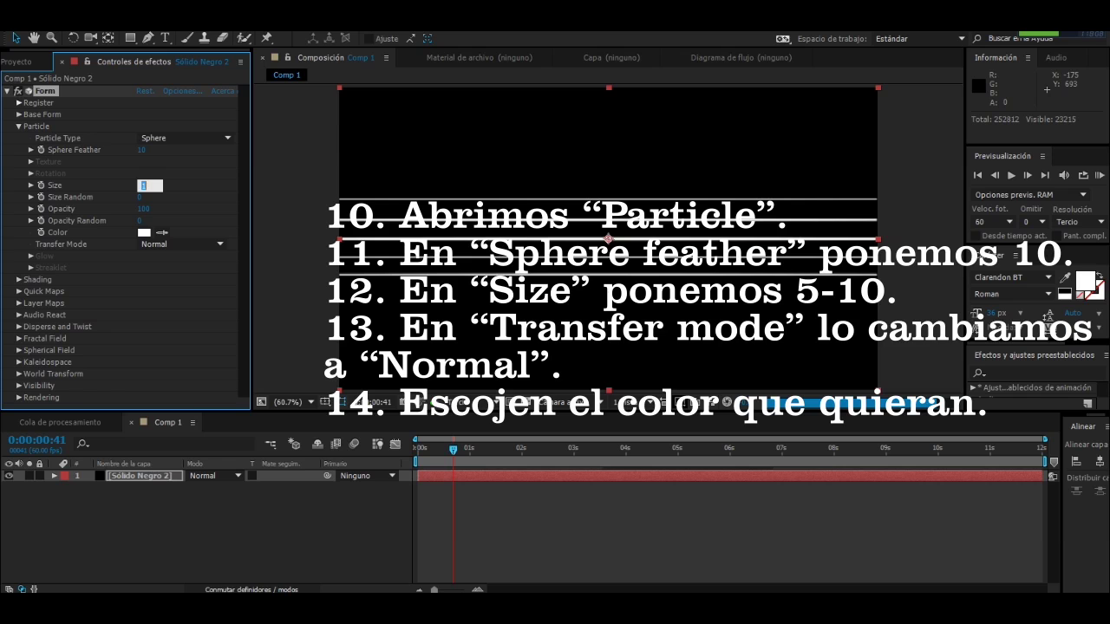
# - Set particle Size 10 and colour the particles bright blue
pyautogui.write('10')
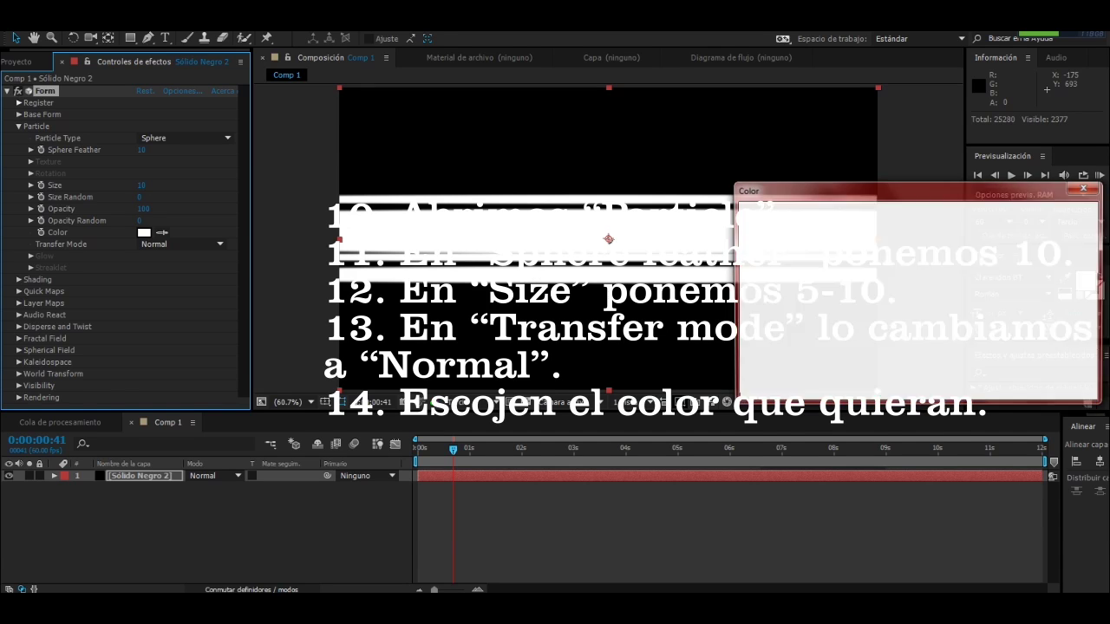
pyautogui.click(917, 219)
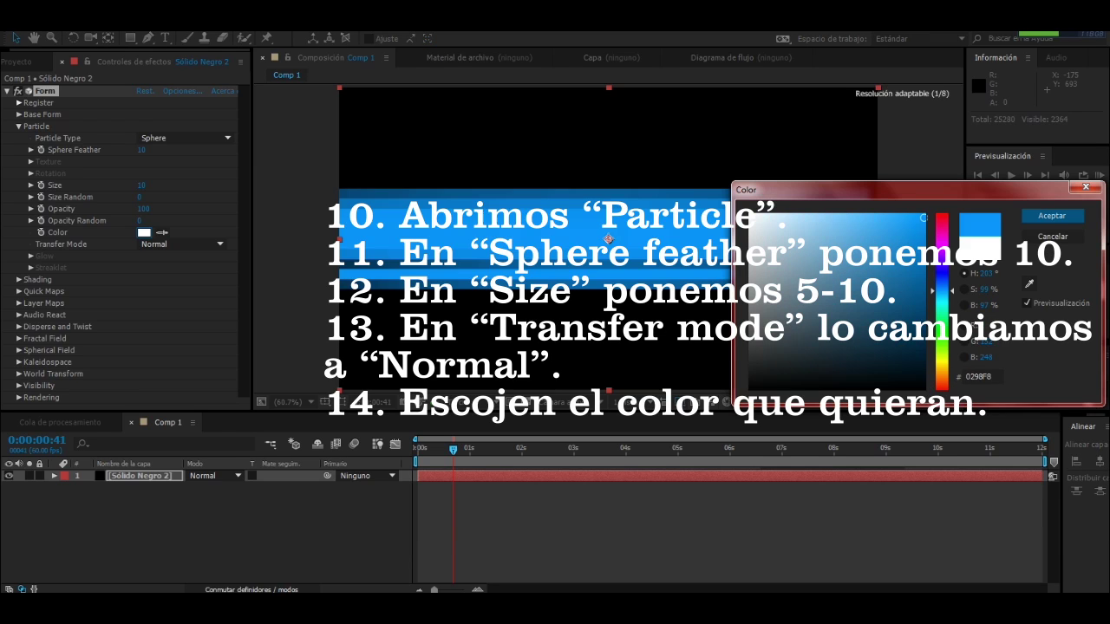
pyautogui.click(1052, 215)
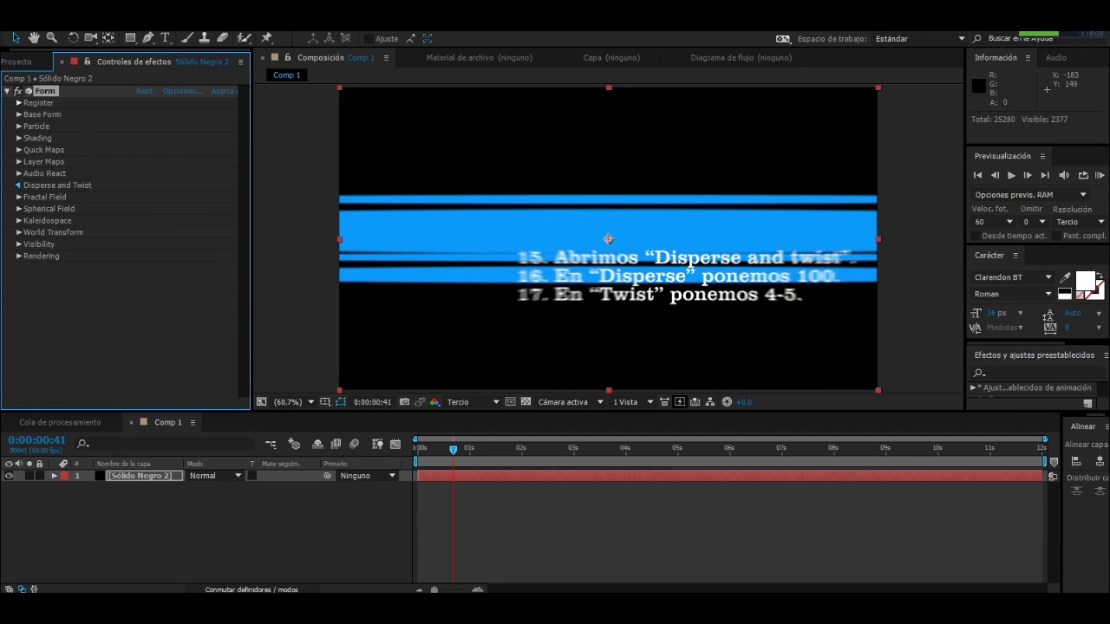
# - Disperse and twist the strings, turn Shadowlet shading On, and preview from the start
pyautogui.click(19, 184)
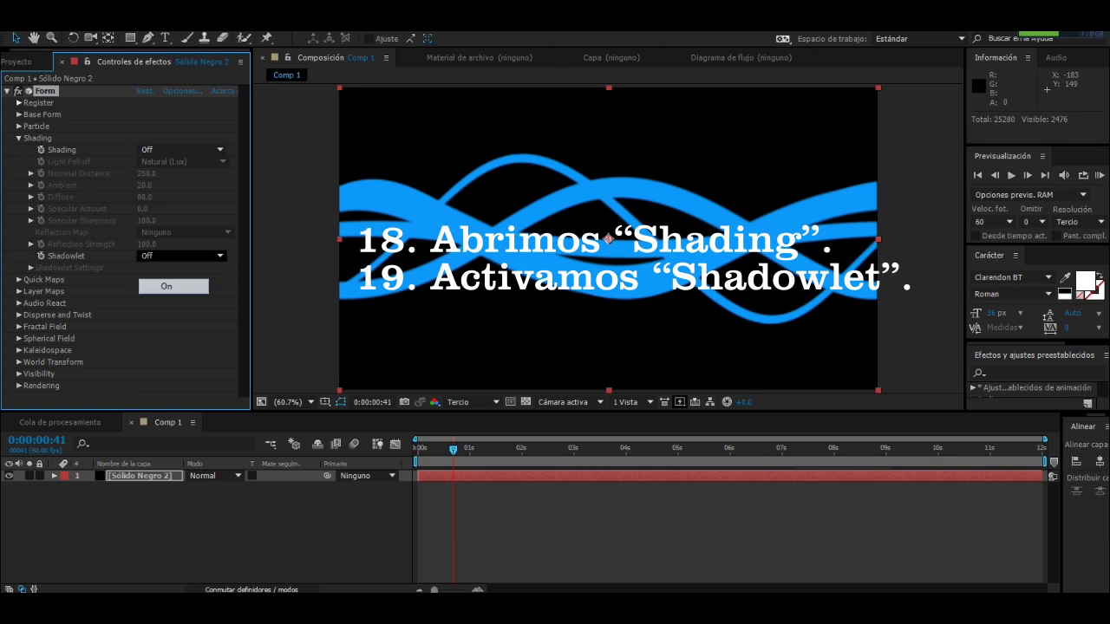
pyautogui.click(166, 287)
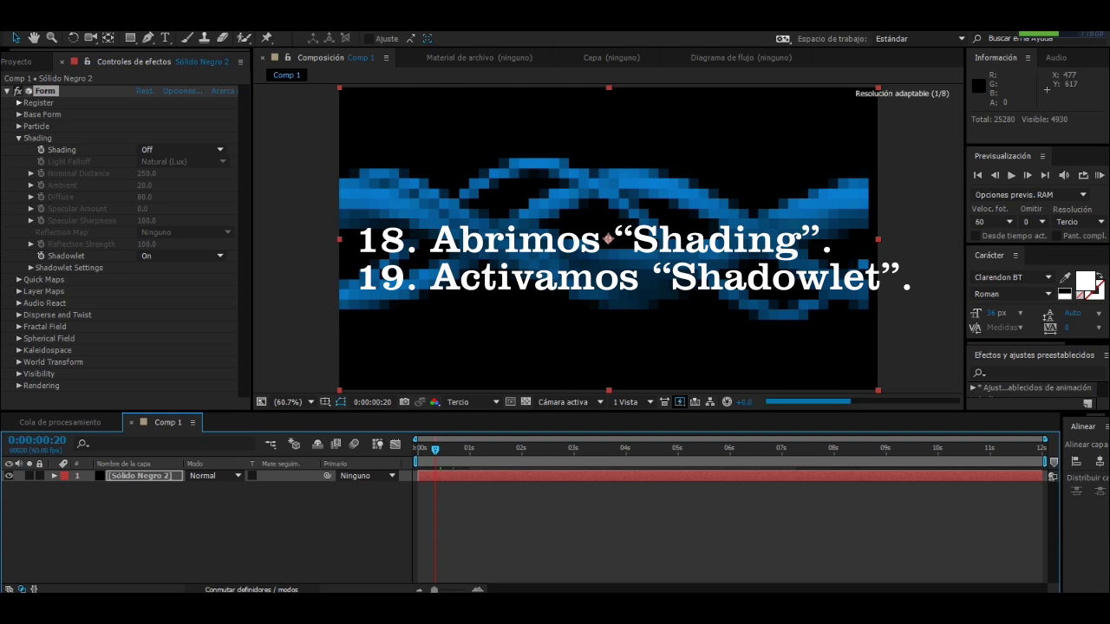
pyautogui.moveTo(440, 450); pyautogui.dragTo(432, 450)
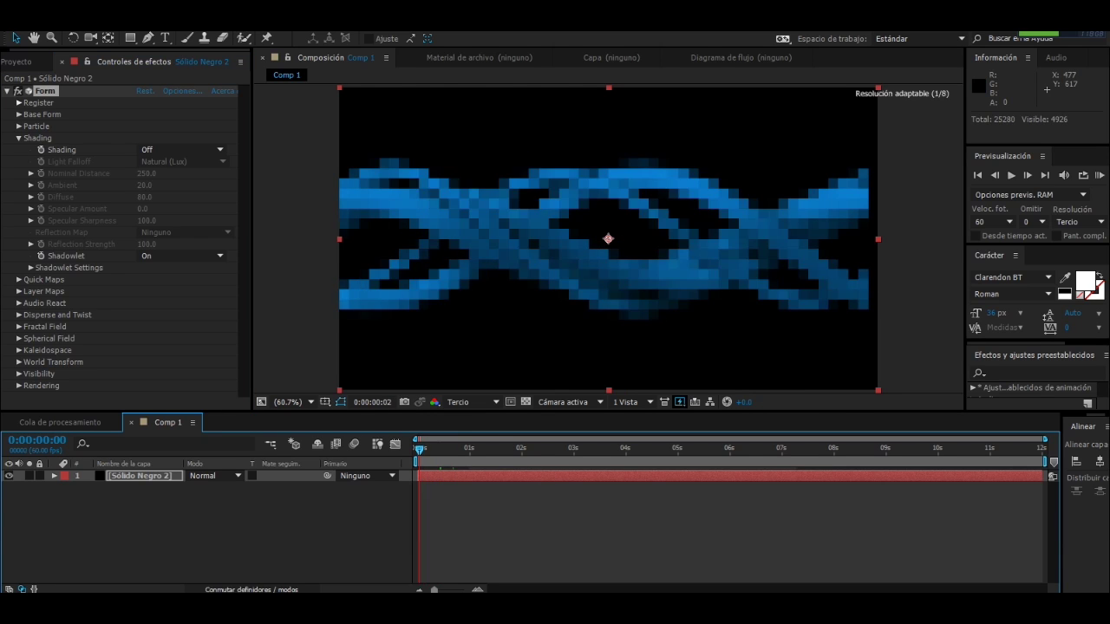
pyautogui.press('Home')
pyautogui.press('space')
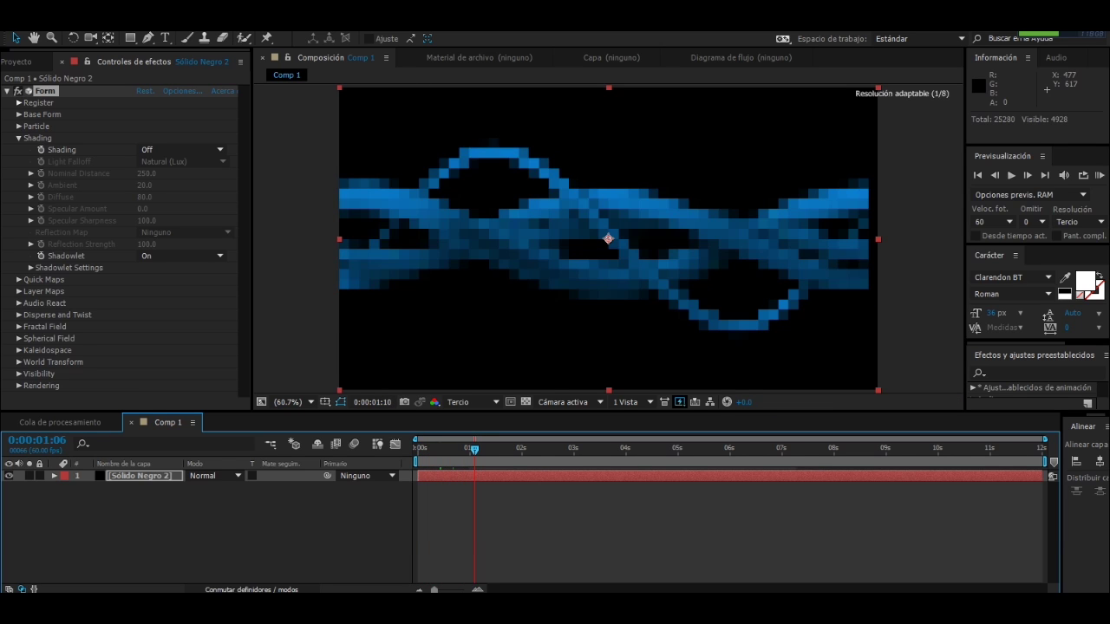
pyautogui.press('space')
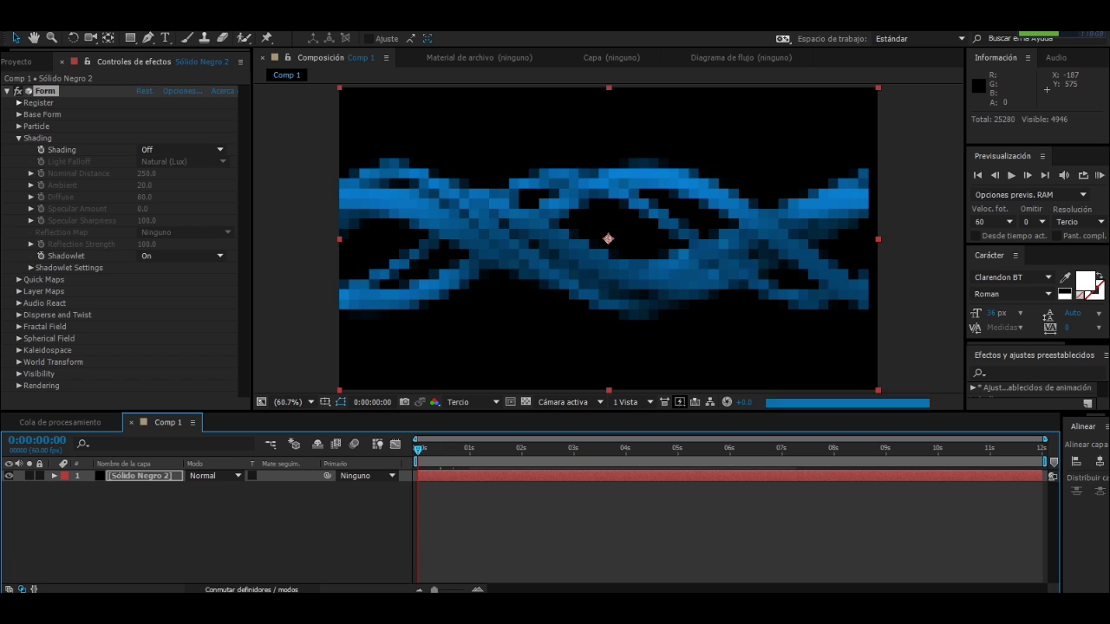
pyautogui.click(18, 138)
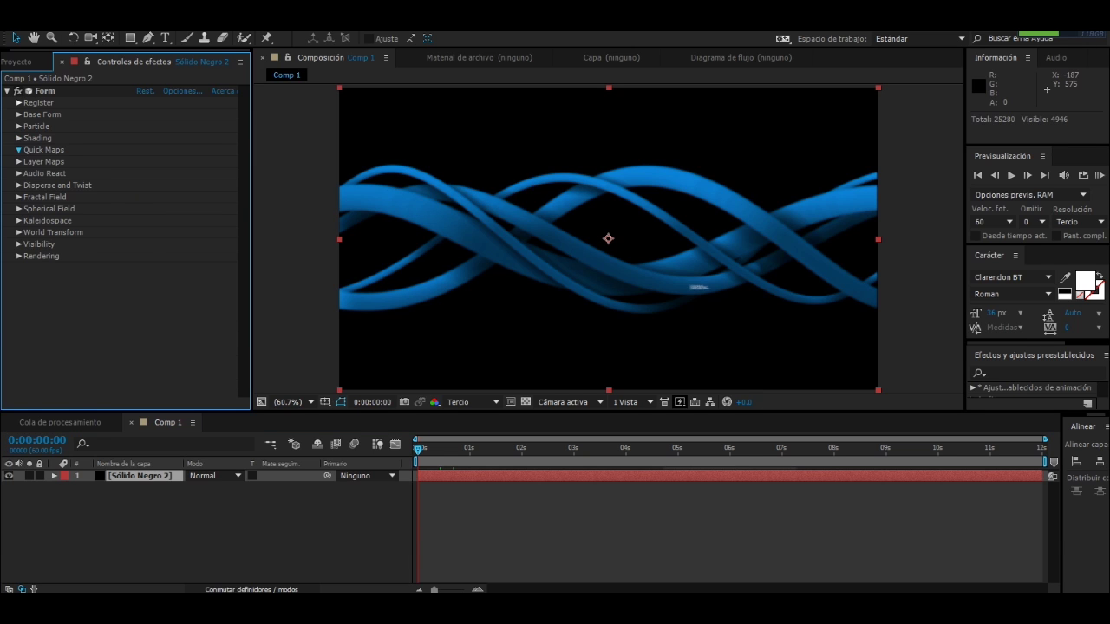
# - Set Quick Maps Map #3 over to Y and keyframe its Offset at 0
pyautogui.click(18, 149)
pyautogui.click(182, 315)
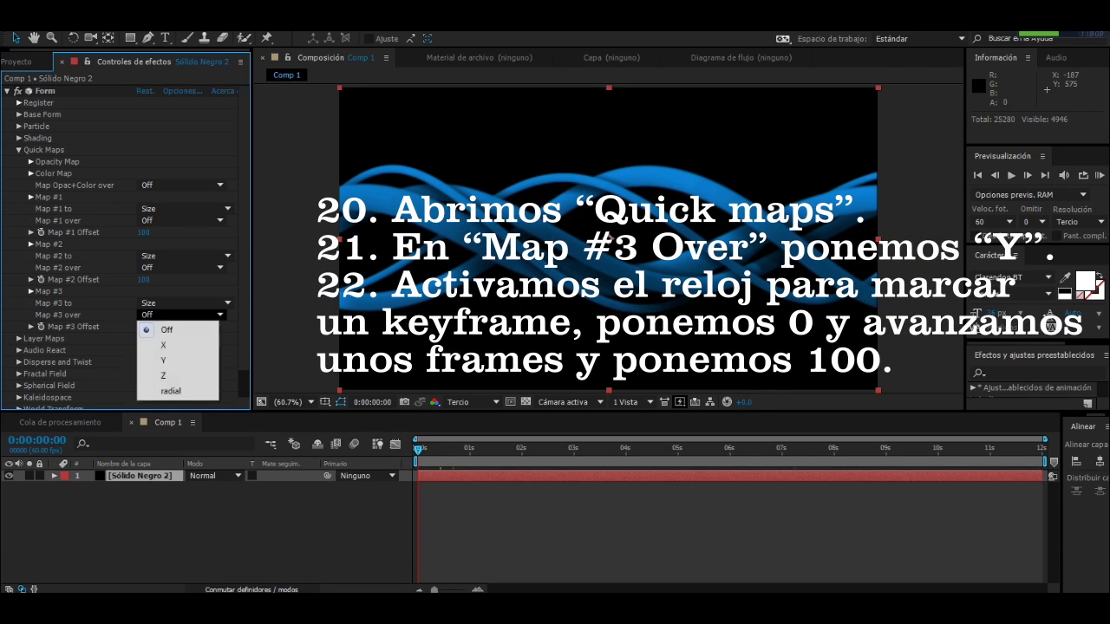
pyautogui.click(163, 360)
pyautogui.write('0')
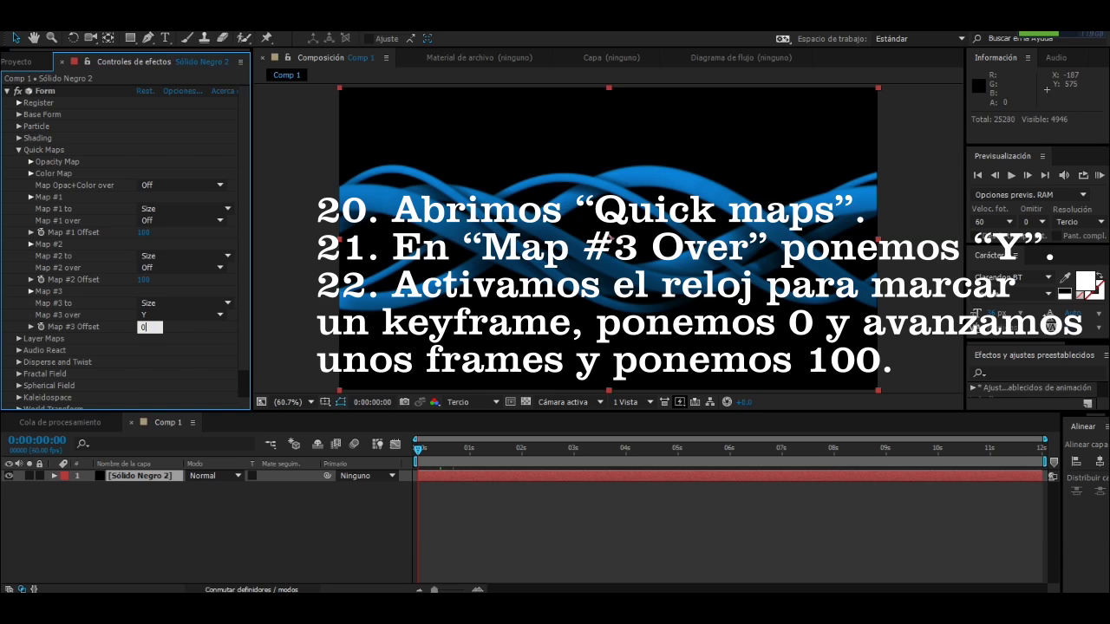
pyautogui.press('Return')
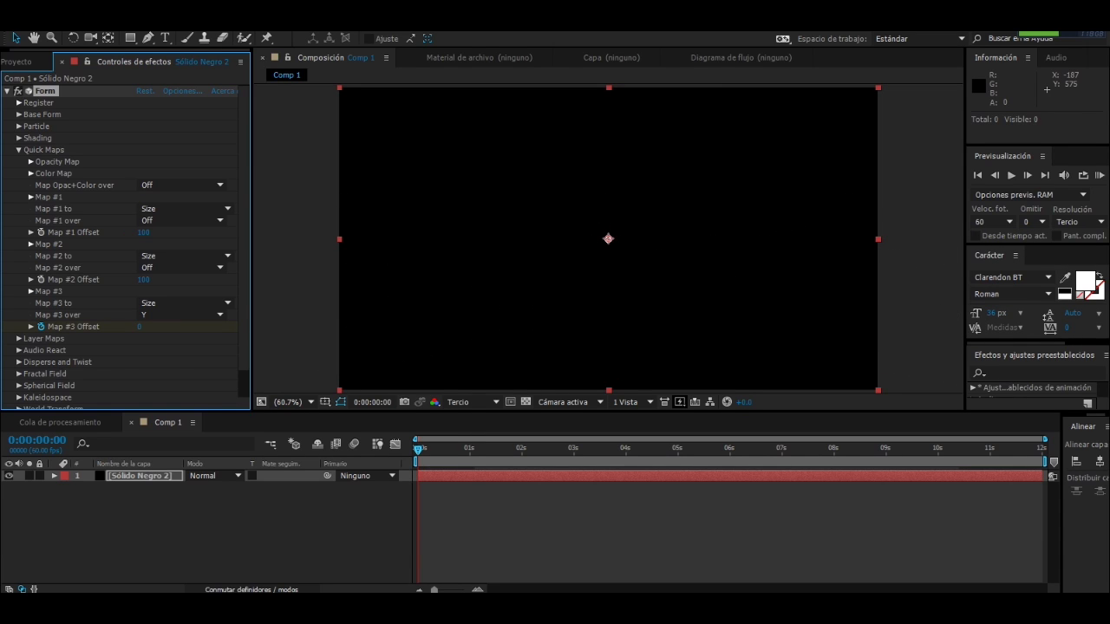
# - At about one second in, raise the Map #3 Offset so the ribbons reappear
pyautogui.click(470, 447)
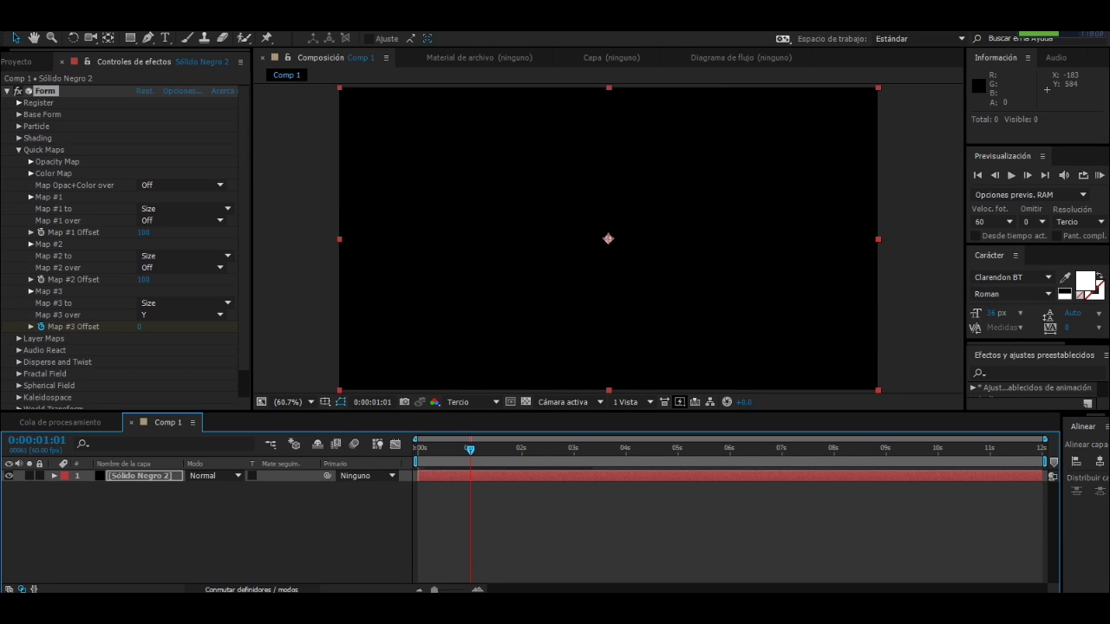
pyautogui.moveTo(141, 327); pyautogui.dragTo(182, 327)
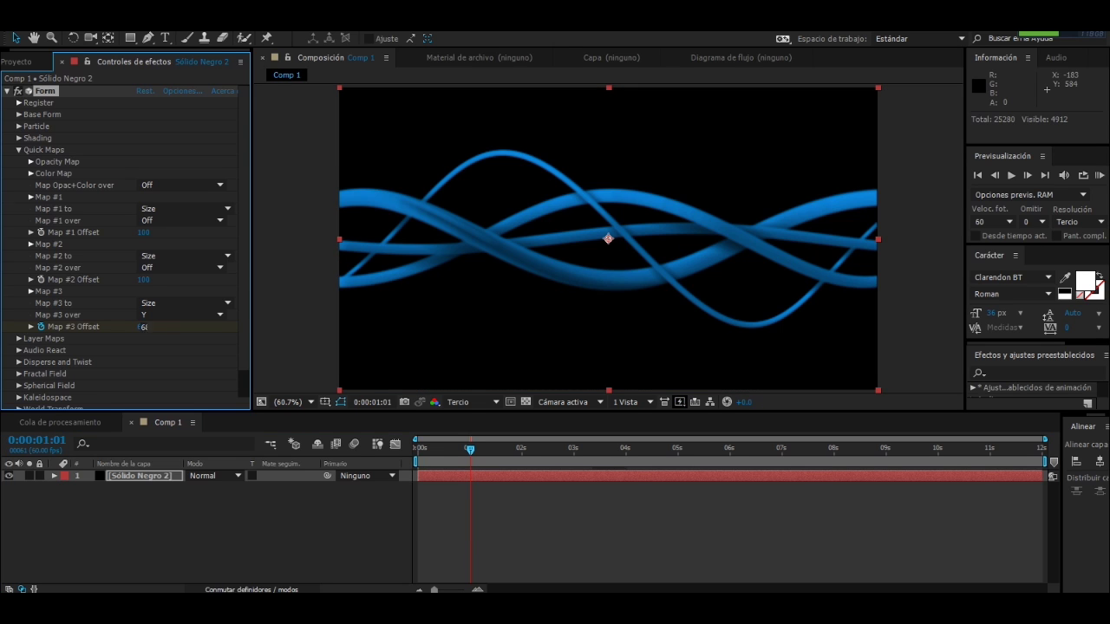
pyautogui.click(144, 327)
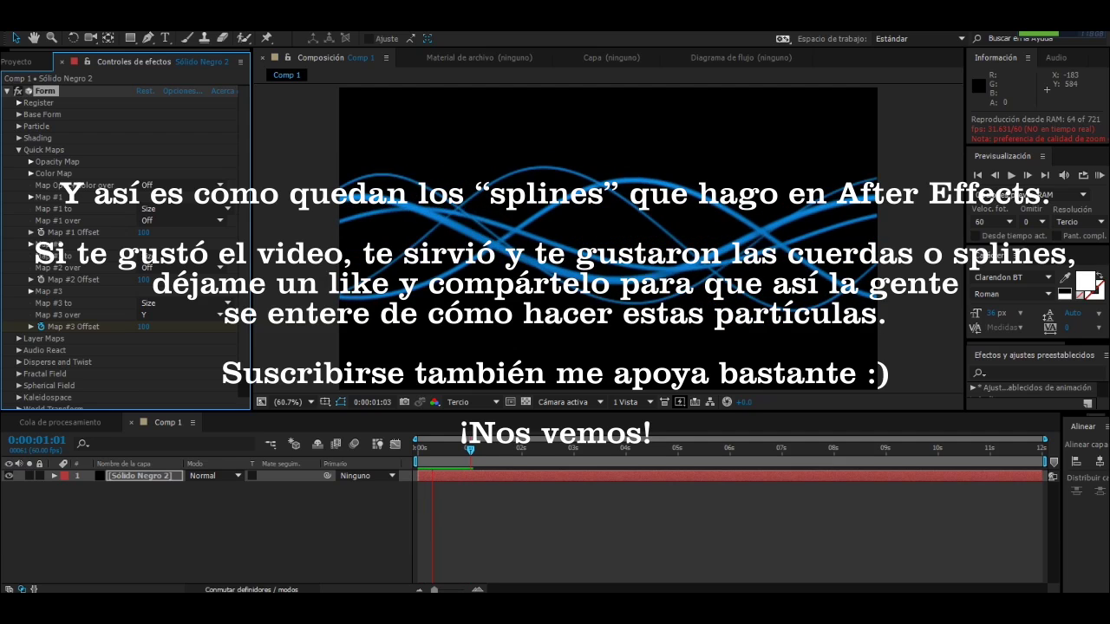
# - Stop the final preview of the twisting blue splines
pyautogui.press('space')
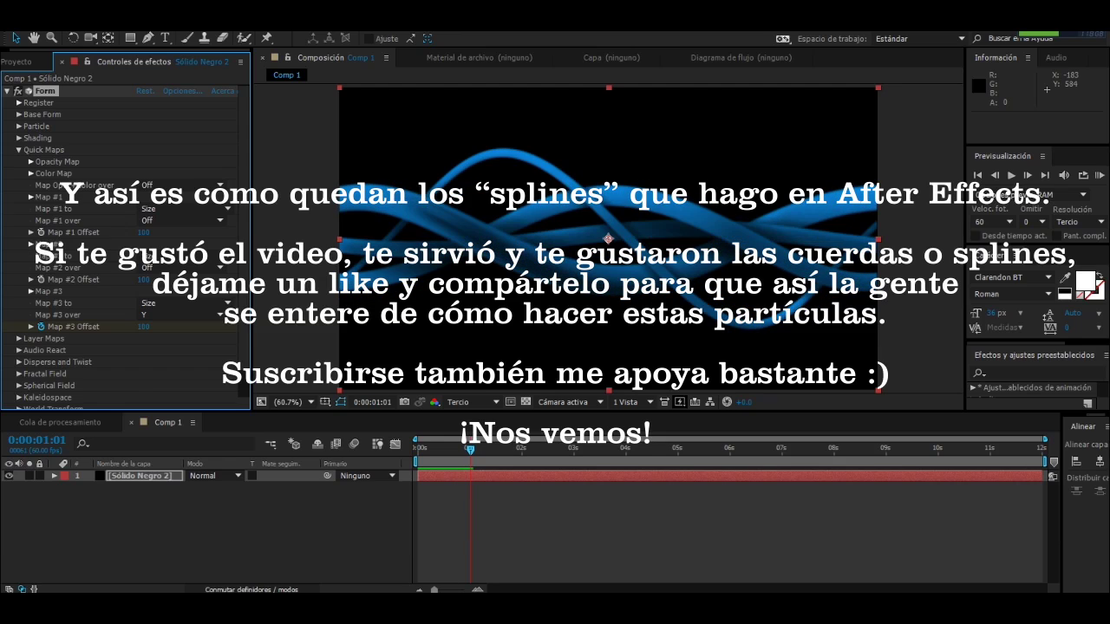